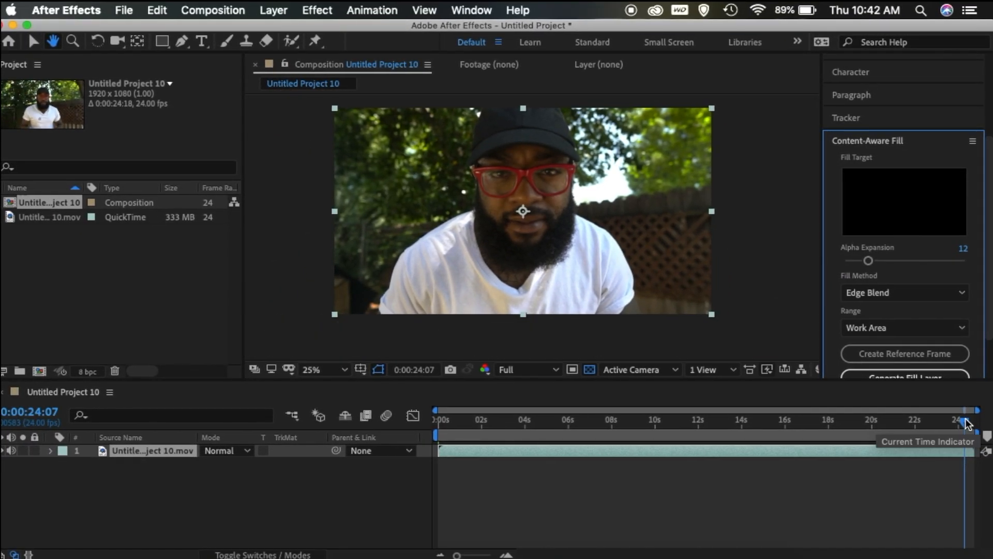
Step: Move the playhead to 0:00:21:07 and set the Content-Aware Fill method to Object
{"action": "left_click_drag", "start_coordinate": [965, 423], "coordinate": [901, 435]}
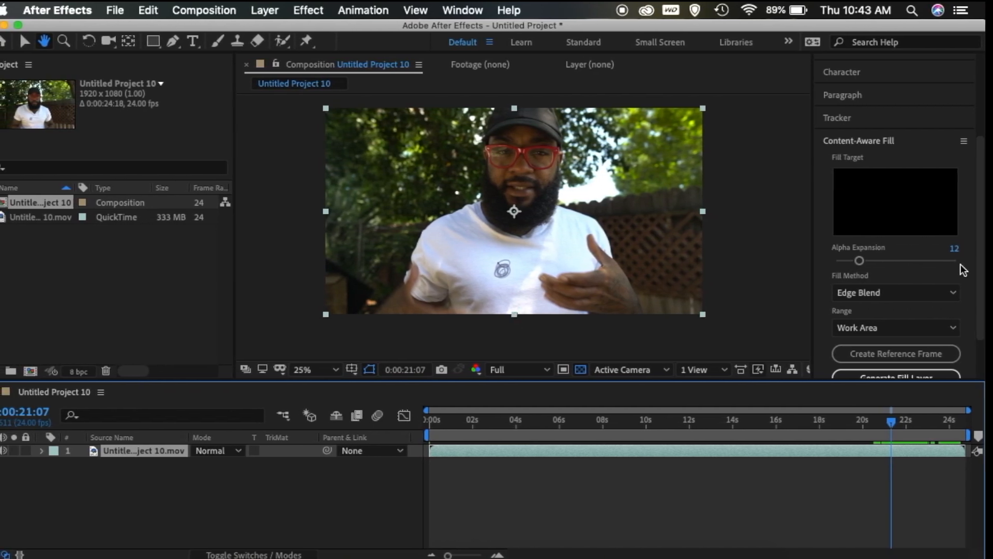
{"action": "scroll", "coordinate": [960, 269], "scroll_direction": "down", "scroll_amount": 2}
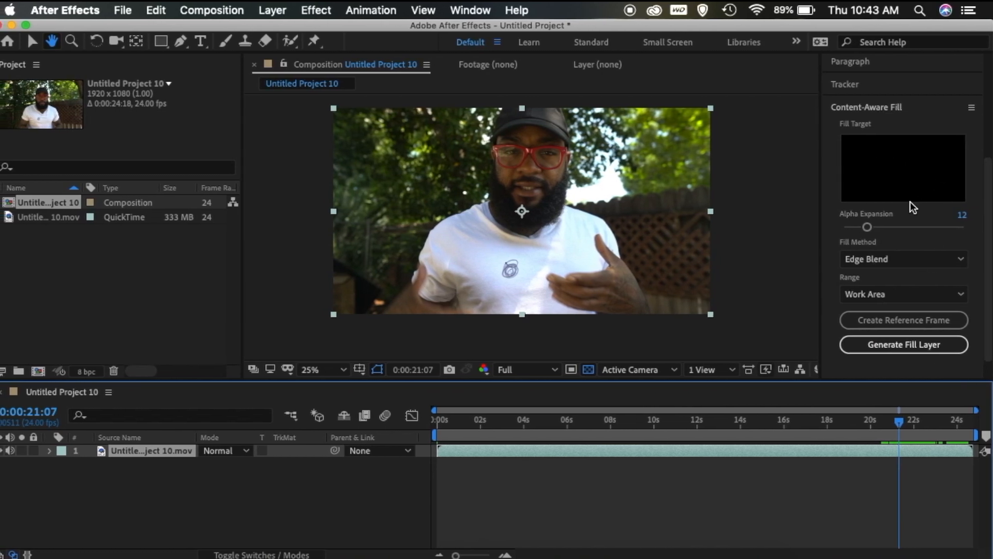
{"action": "left_click", "coordinate": [893, 259]}
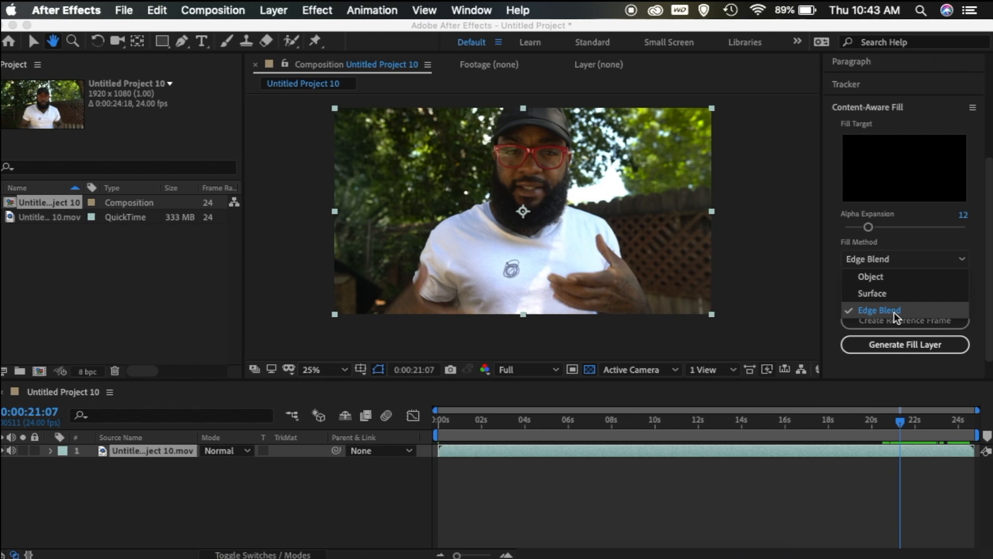
{"action": "left_click", "coordinate": [880, 276]}
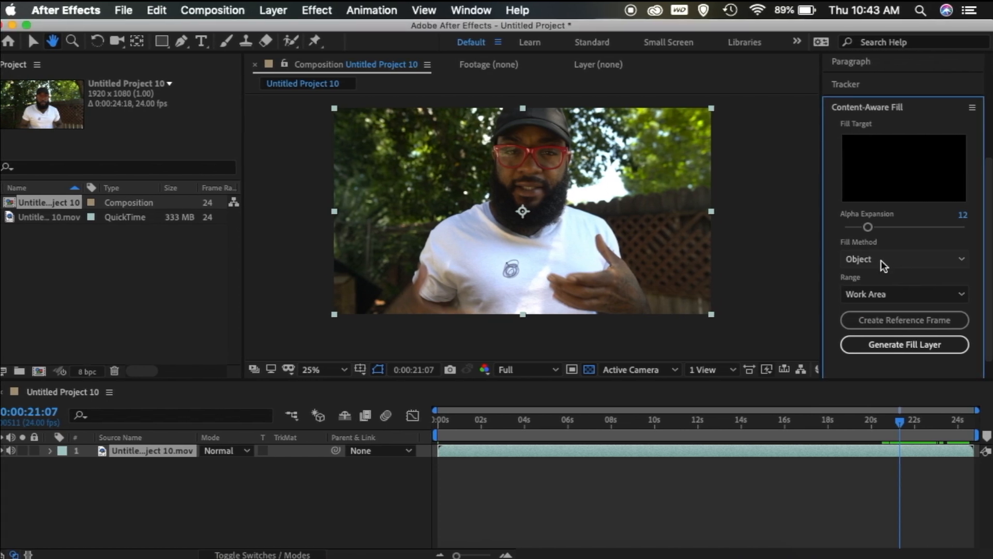
{"action": "left_click", "coordinate": [880, 260]}
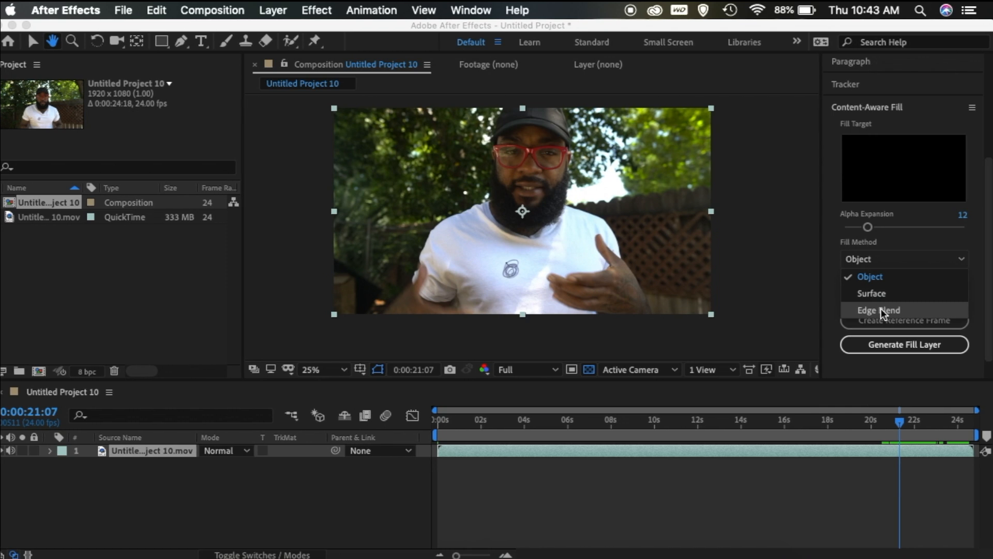
{"action": "left_click", "coordinate": [883, 280]}
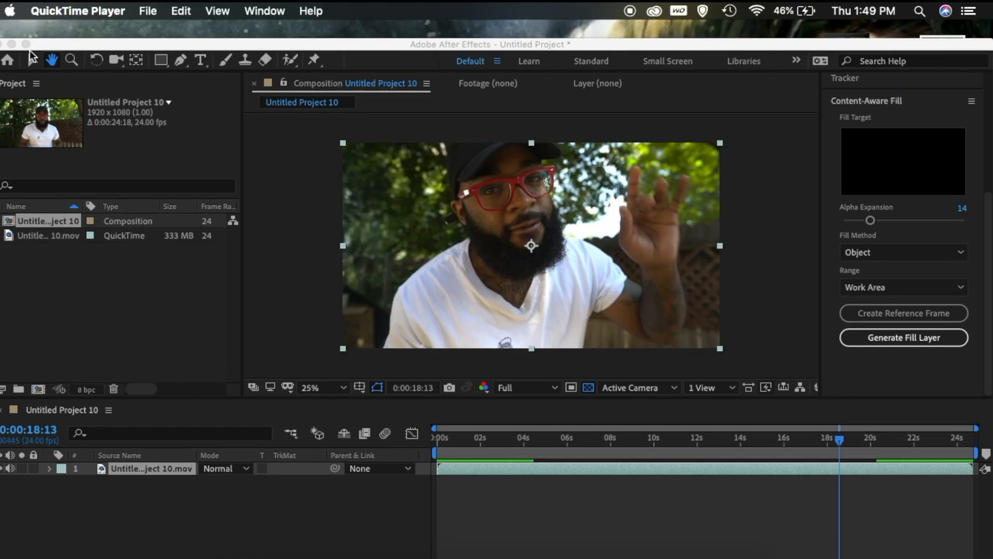
{"action": "left_click_drag", "start_coordinate": [26, 44], "coordinate": [27, 26]}
{"action": "left_click", "coordinate": [915, 319]}
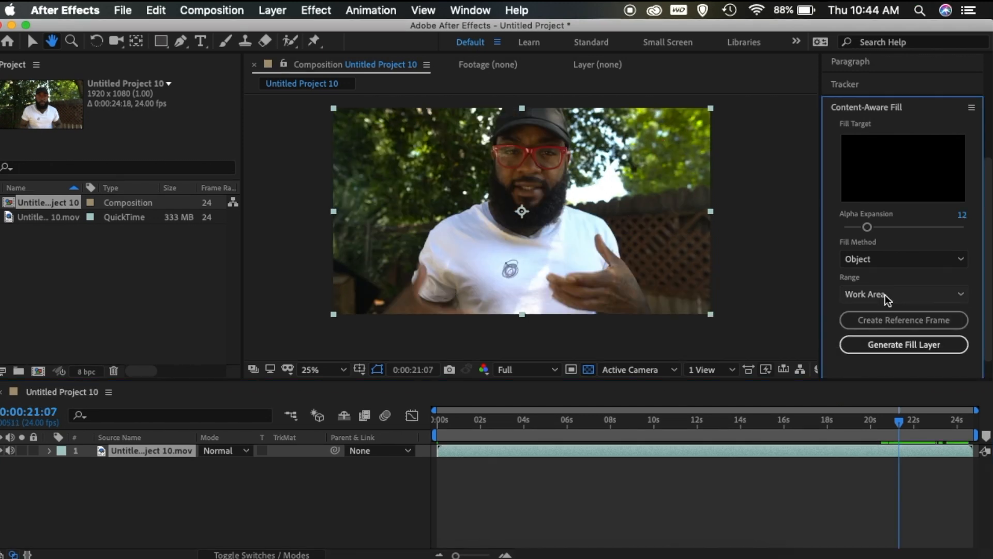
Step: Keep the fill range as Work Area and trim the work area to a short section around 0:00:21:07
{"action": "left_click", "coordinate": [886, 293]}
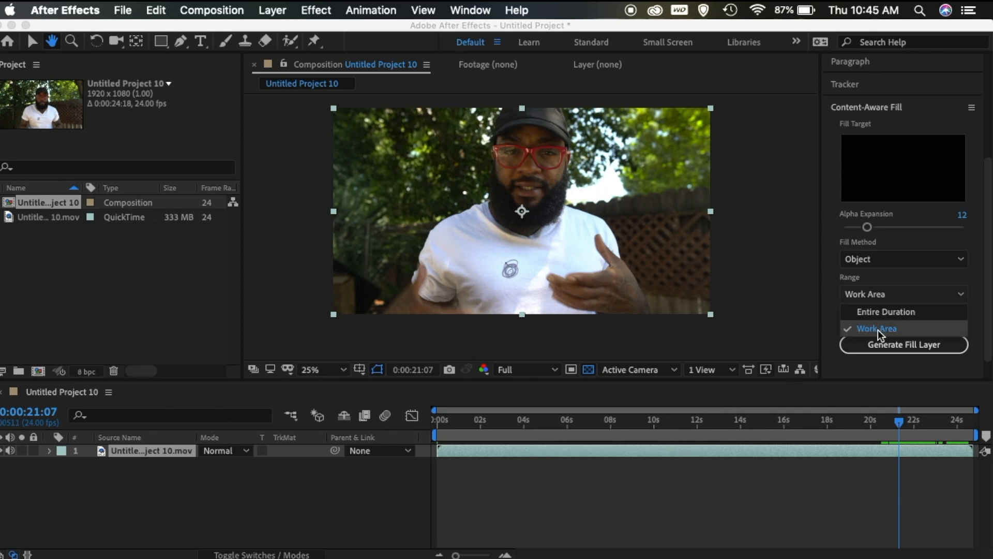
{"action": "left_click_drag", "start_coordinate": [437, 438], "coordinate": [891, 442]}
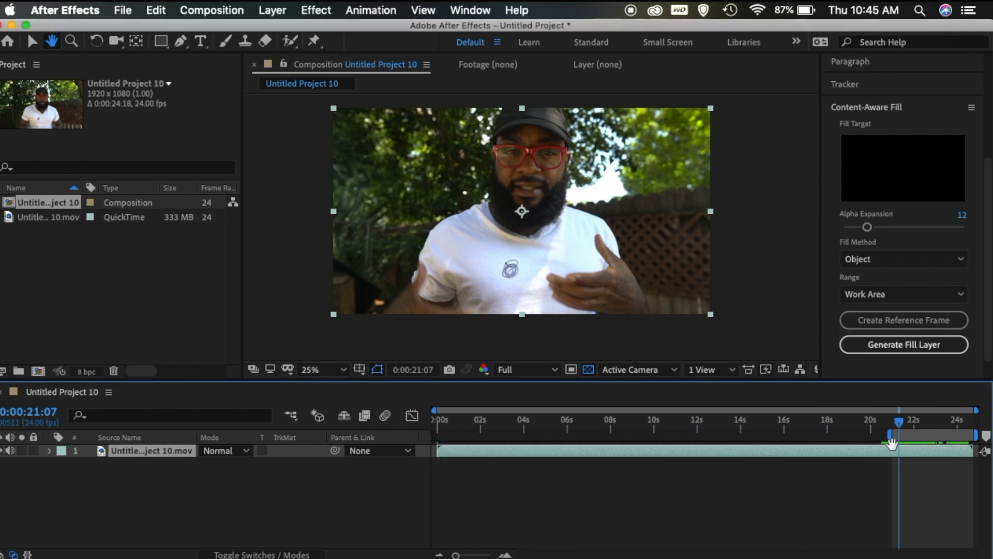
{"action": "left_click_drag", "start_coordinate": [976, 436], "coordinate": [909, 434]}
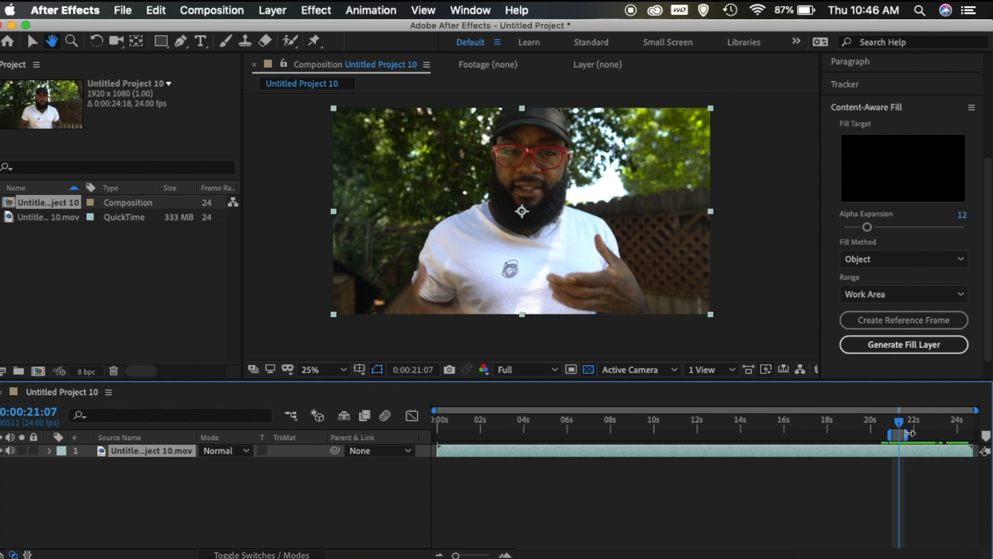
Step: Advance the playhead frame by frame to 0:00:22:03 and extend the work area's end to about that time
{"action": "key", "text": "super+Right"}
{"action": "key", "text": "super+Right"}
{"action": "key", "text": "super+Right"}
{"action": "key", "text": "super+Right"}
{"action": "key", "text": "super+Right"}
{"action": "key", "text": "super+Right"}
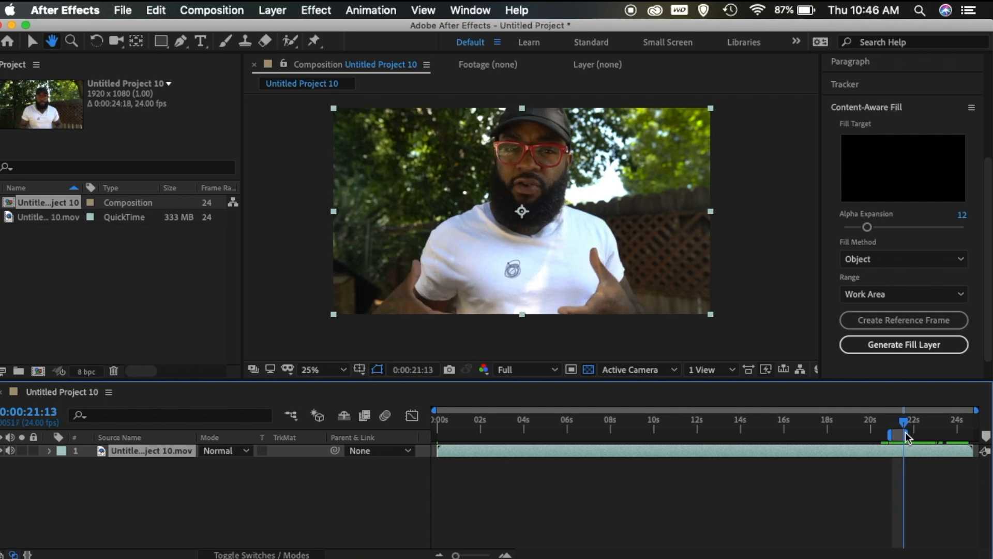
{"action": "key", "text": "super+Right"}
{"action": "key", "text": "super+Right"}
{"action": "key", "text": "super+Right"}
{"action": "key", "text": "super+Right"}
{"action": "key", "text": "super+Right"}
{"action": "key", "text": "super+Right"}
{"action": "key", "text": "super+Right"}
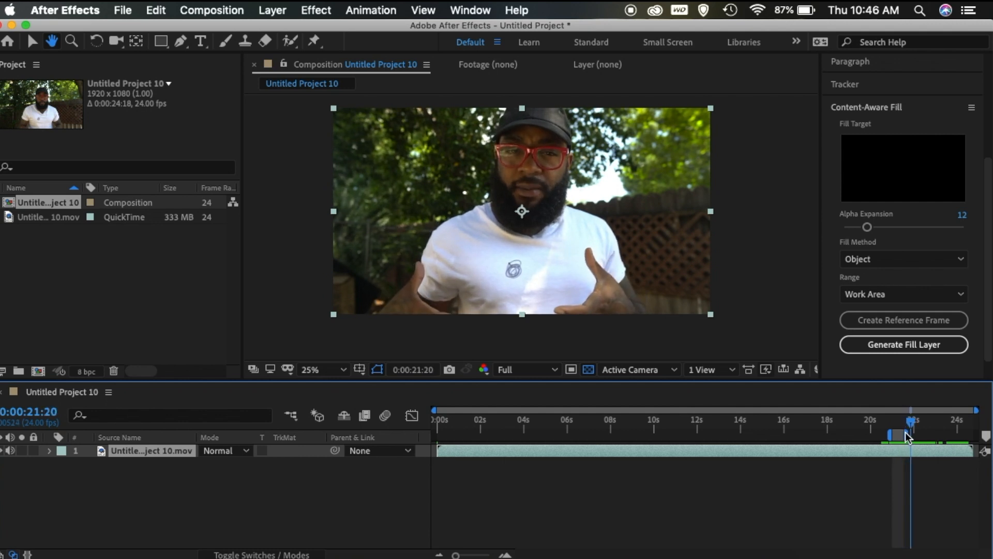
{"action": "key", "text": "super+Right"}
{"action": "key", "text": "super+Right"}
{"action": "key", "text": "super+Right"}
{"action": "key", "text": "super+Right"}
{"action": "key", "text": "super+Right"}
{"action": "key", "text": "super+Right"}
{"action": "key", "text": "super+Right"}
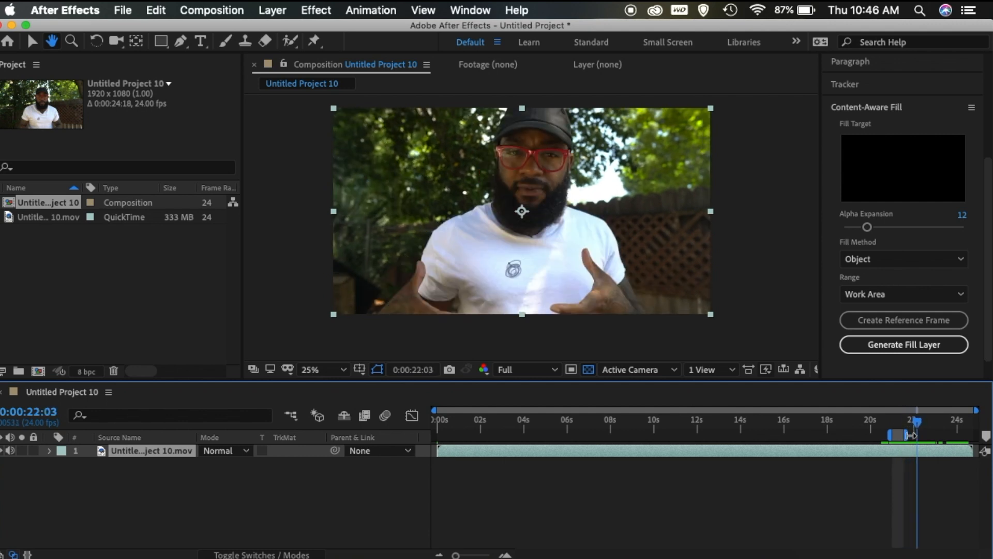
{"action": "left_click_drag", "start_coordinate": [905, 436], "coordinate": [921, 436]}
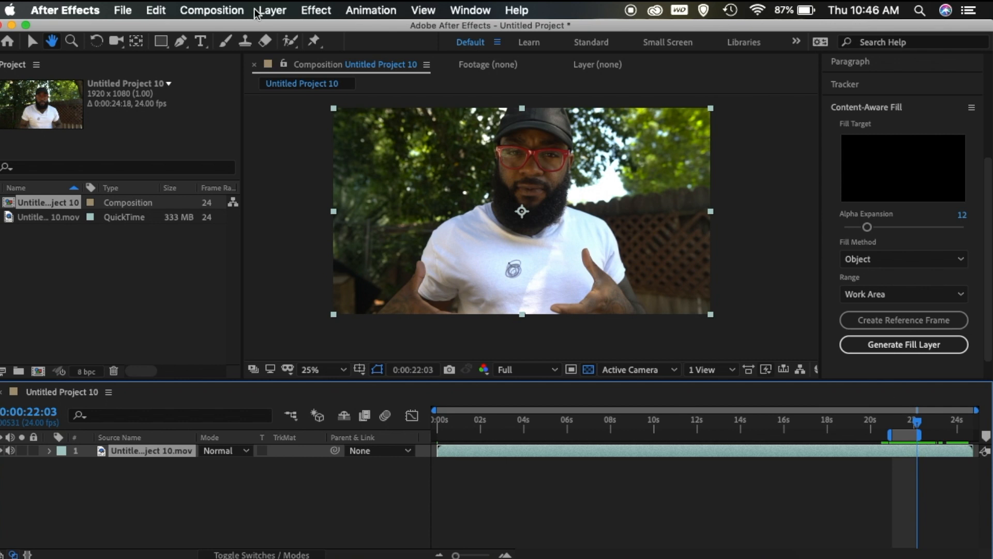
Step: Draw a closed mask around the logo on the white T-shirt with the Pen tool
{"action": "key", "text": "g"}
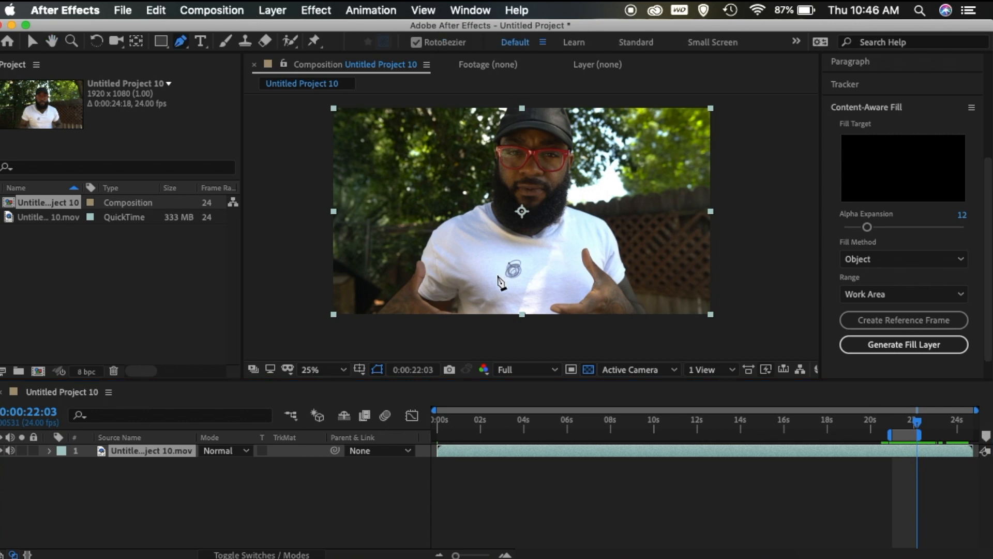
{"action": "left_click", "coordinate": [497, 274]}
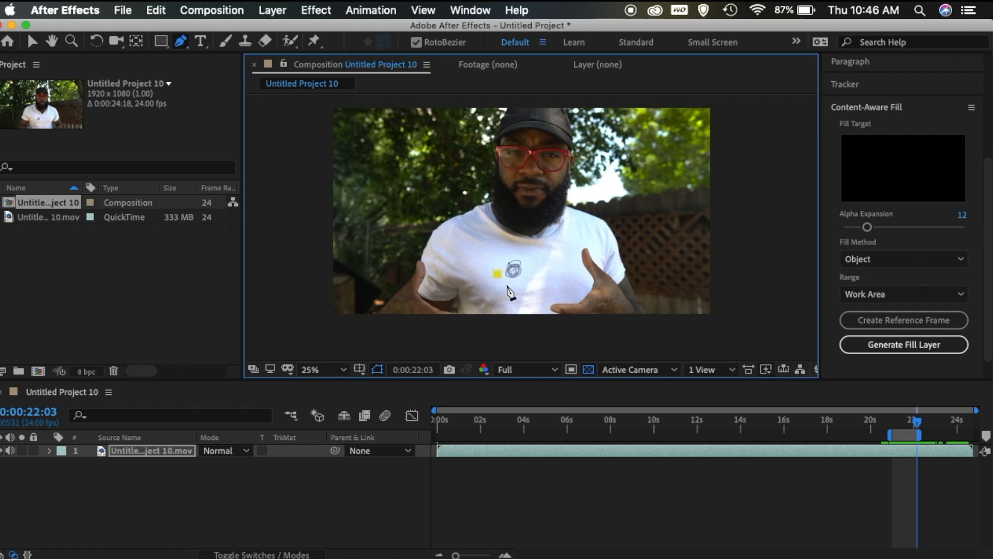
{"action": "left_click", "coordinate": [505, 283]}
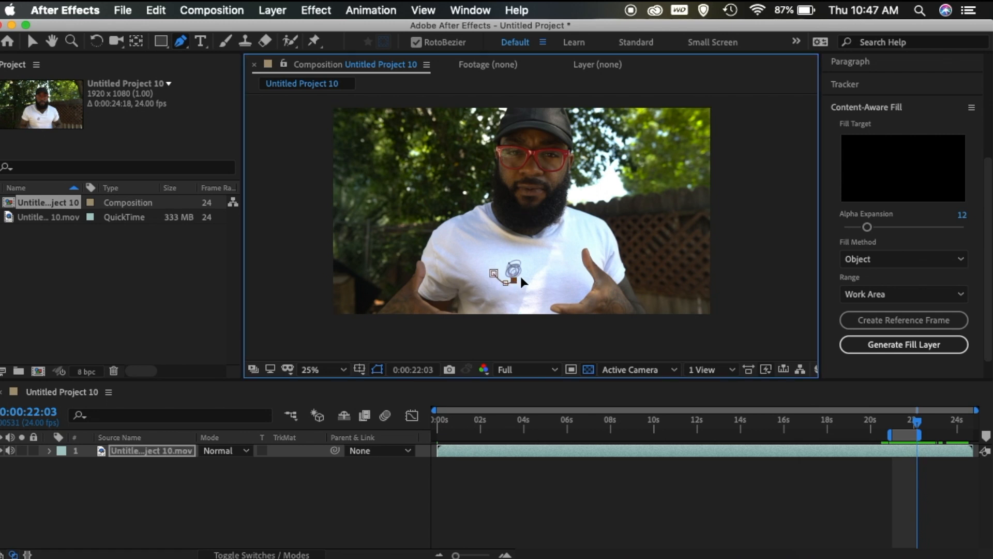
{"action": "left_click", "coordinate": [524, 274]}
{"action": "left_click", "coordinate": [528, 263]}
{"action": "left_click", "coordinate": [517, 253]}
{"action": "left_click", "coordinate": [509, 252]}
{"action": "left_click", "coordinate": [499, 259]}
{"action": "left_click", "coordinate": [494, 273]}
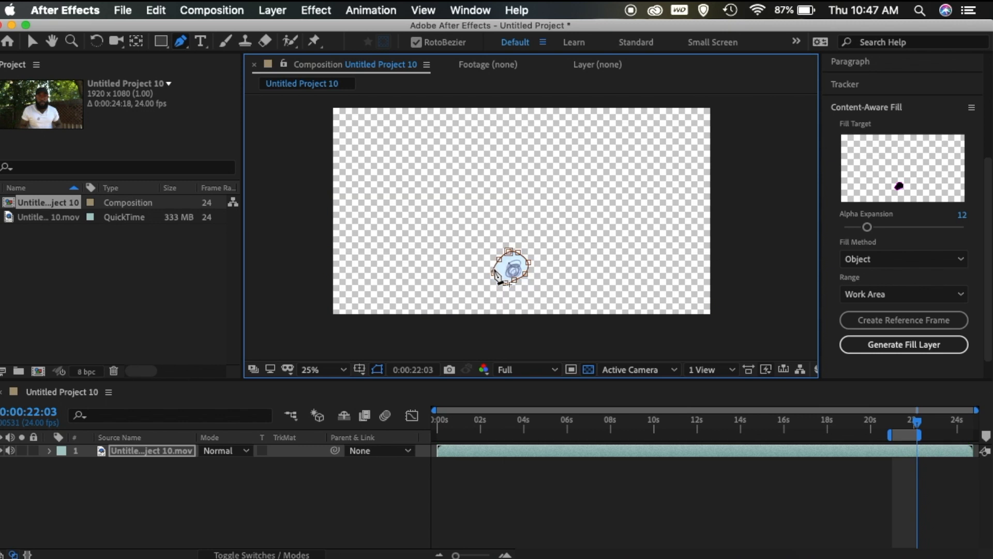
Step: Expand the footage layer's masks and set the logo mask's mode to None
{"action": "left_click", "coordinate": [49, 451]}
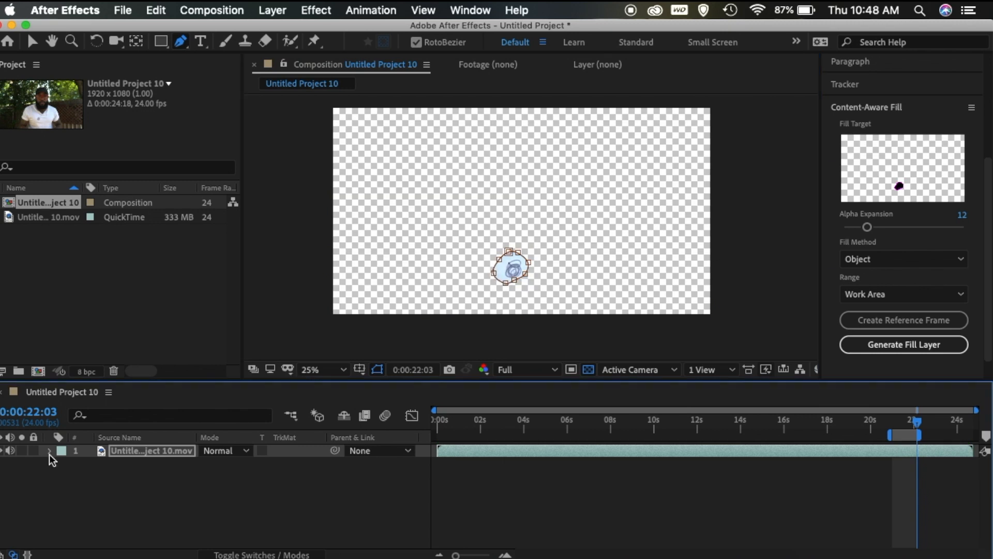
{"action": "left_click", "coordinate": [62, 464]}
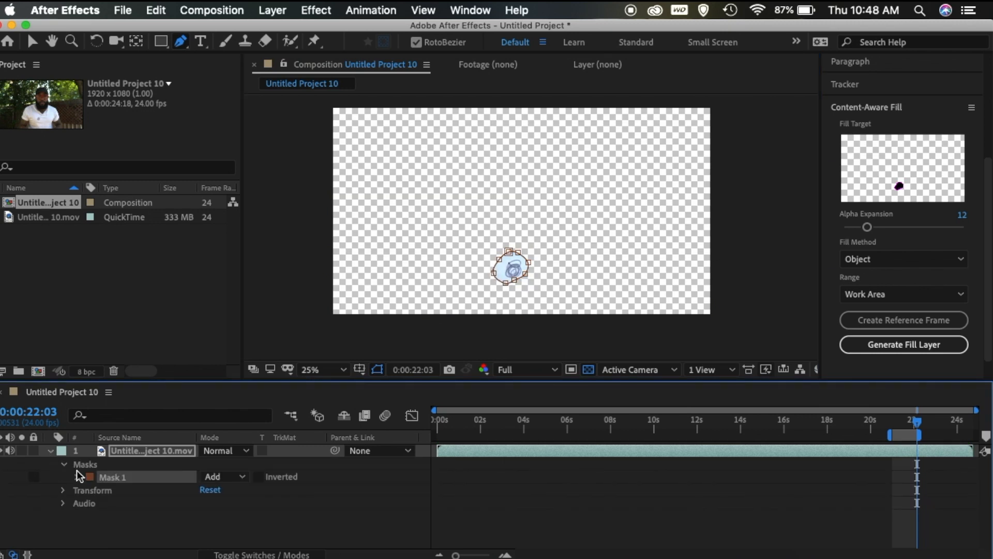
{"action": "left_click", "coordinate": [235, 477]}
{"action": "left_click", "coordinate": [240, 463]}
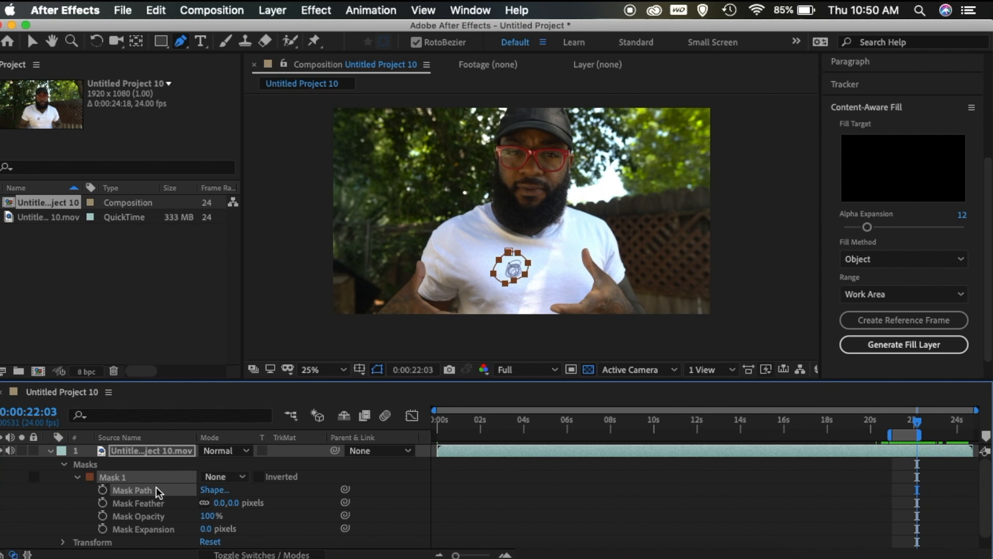
Step: Change the logo mask's mode to Subtract
{"action": "left_click", "coordinate": [226, 477]}
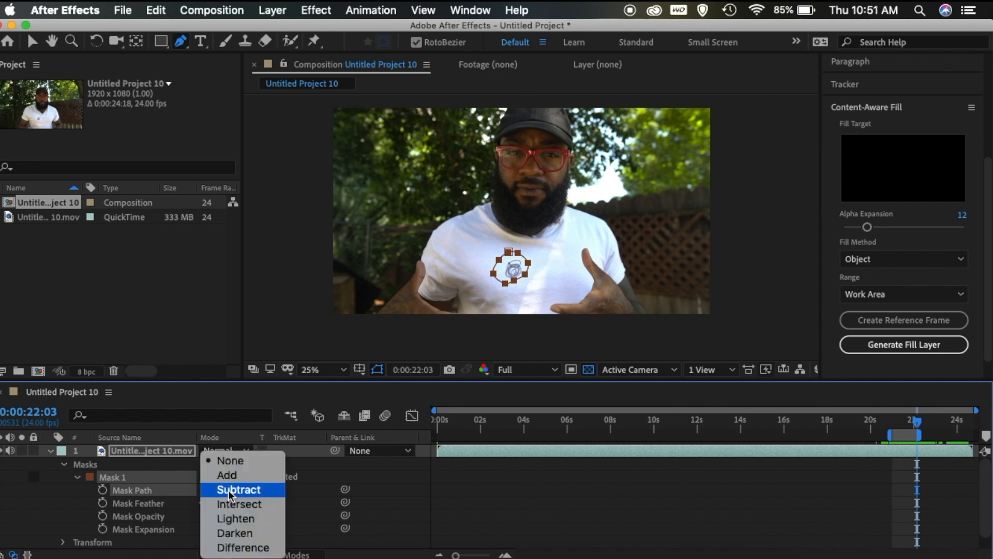
{"action": "left_click", "coordinate": [229, 492]}
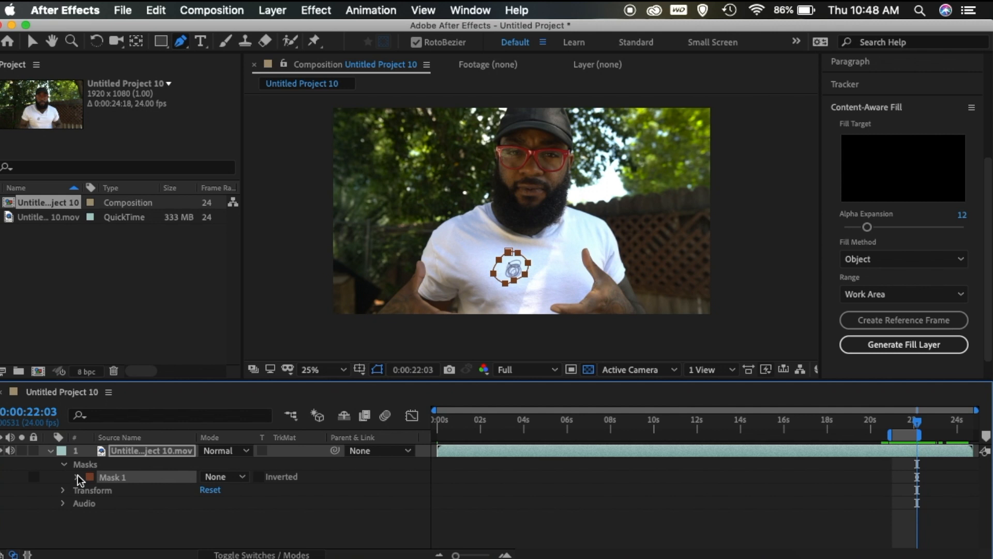
Step: Expand the logo mask's properties and step back to 0:00:21:02, checking the mask's position over the logo
{"action": "left_click", "coordinate": [77, 476]}
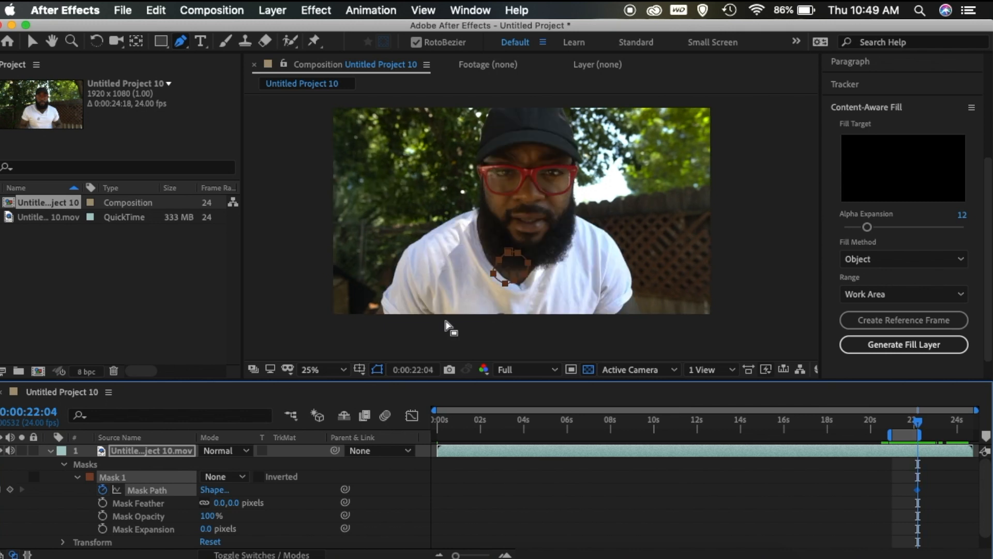
{"action": "key", "text": "Page_Up"}
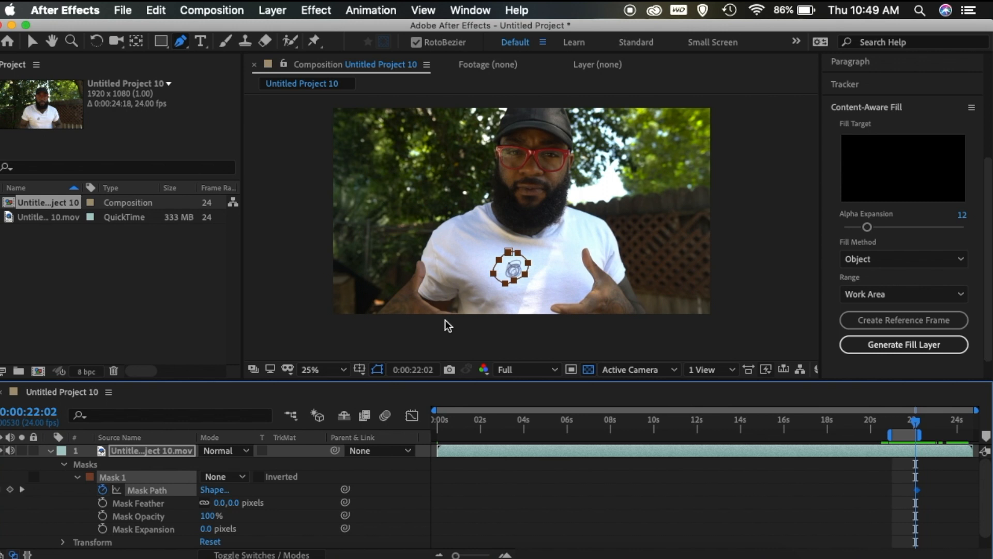
{"action": "key", "text": "Page_Up"}
{"action": "key", "text": "Page_Up"}
{"action": "key", "text": "Page_Up"}
{"action": "key", "text": "Page_Up"}
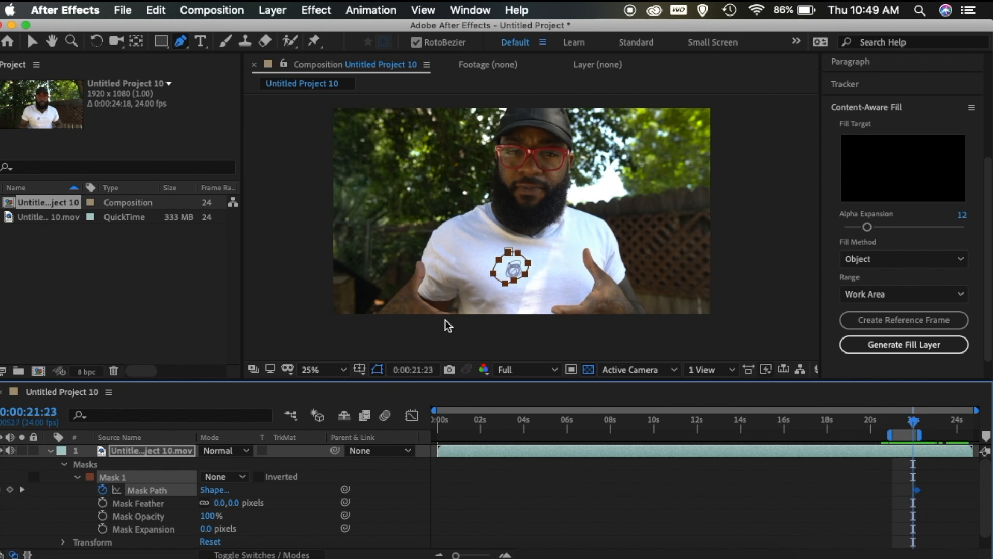
{"action": "key", "text": "Page_Down"}
{"action": "key", "text": "Page_Down"}
{"action": "key", "text": "Page_Down"}
{"action": "key", "text": "super+z"}
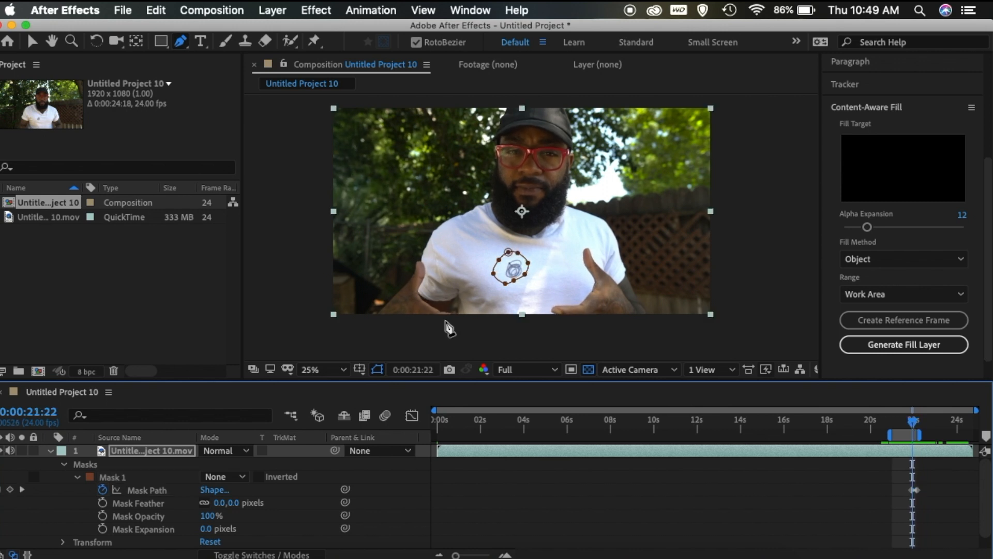
{"action": "key", "text": "shift+Page_Up"}
{"action": "key", "text": "shift+Page_Up"}
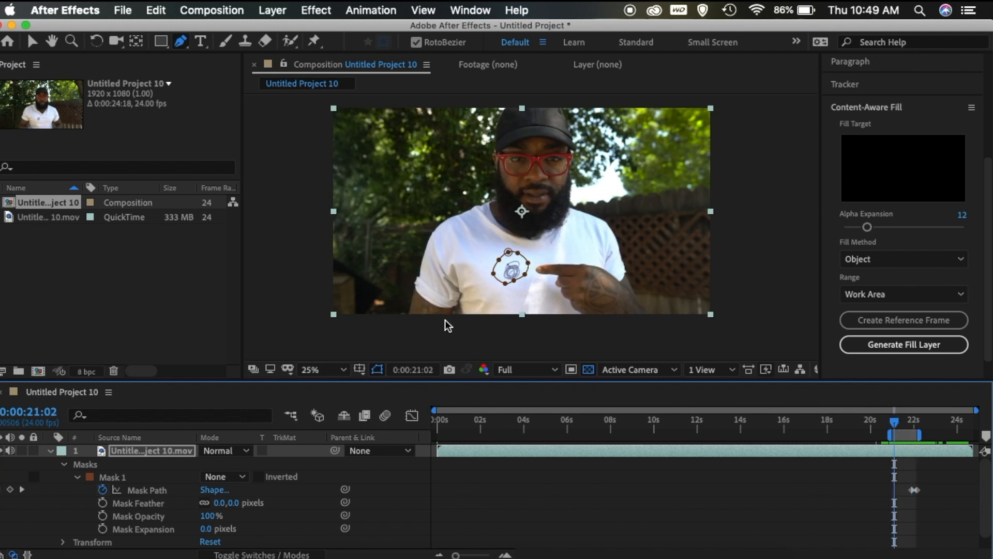
Step: Step forward through the work area to check how the mask follows the shirt logo
{"action": "key", "text": "Page_Down"}
{"action": "key", "text": "shift+Page_Down"}
{"action": "key", "text": "shift+Page_Down"}
{"action": "key", "text": "Page_Down"}
{"action": "key", "text": "Page_Down"}
{"action": "key", "text": "Page_Down"}
{"action": "key", "text": "Page_Down"}
{"action": "key", "text": "Page_Down"}
{"action": "key", "text": "Page_Up"}
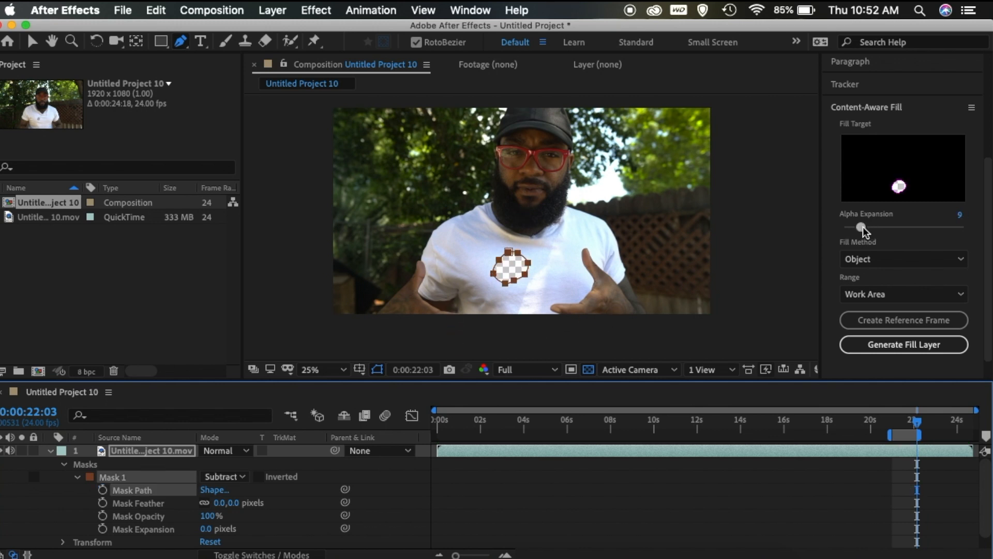
Step: Generate a fill layer with an alpha expansion of 14, saving the project to the Desktop as Untitled Project.aep
{"action": "left_click_drag", "start_coordinate": [861, 227], "coordinate": [865, 227]}
{"action": "left_click_drag", "start_coordinate": [866, 227], "coordinate": [871, 227]}
{"action": "left_click", "coordinate": [901, 345]}
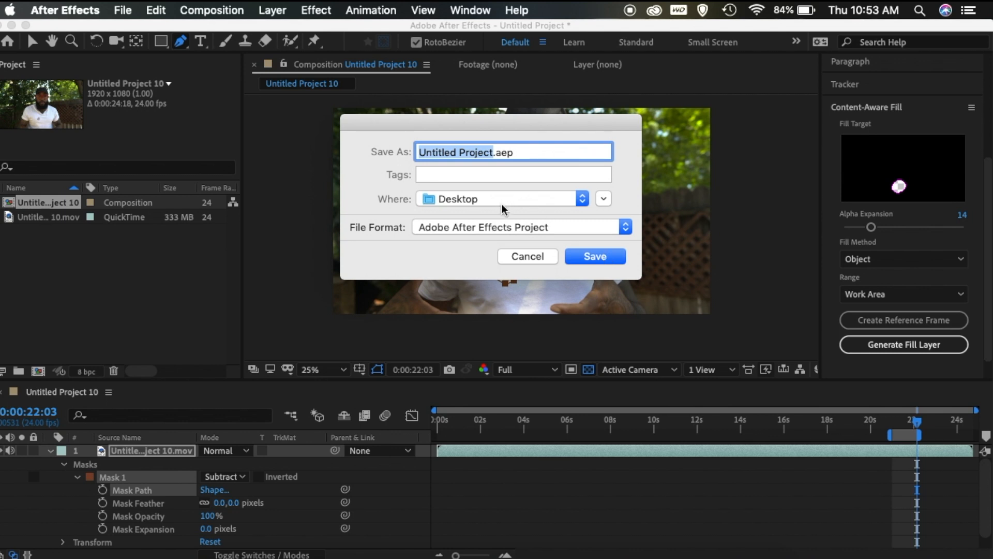
{"action": "left_click", "coordinate": [586, 256]}
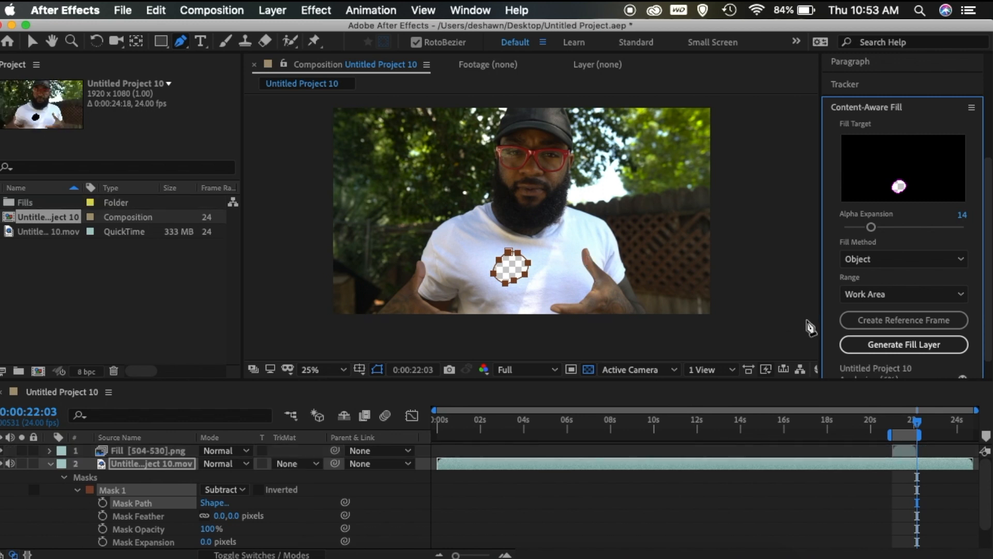
{"action": "left_click", "coordinate": [887, 353]}
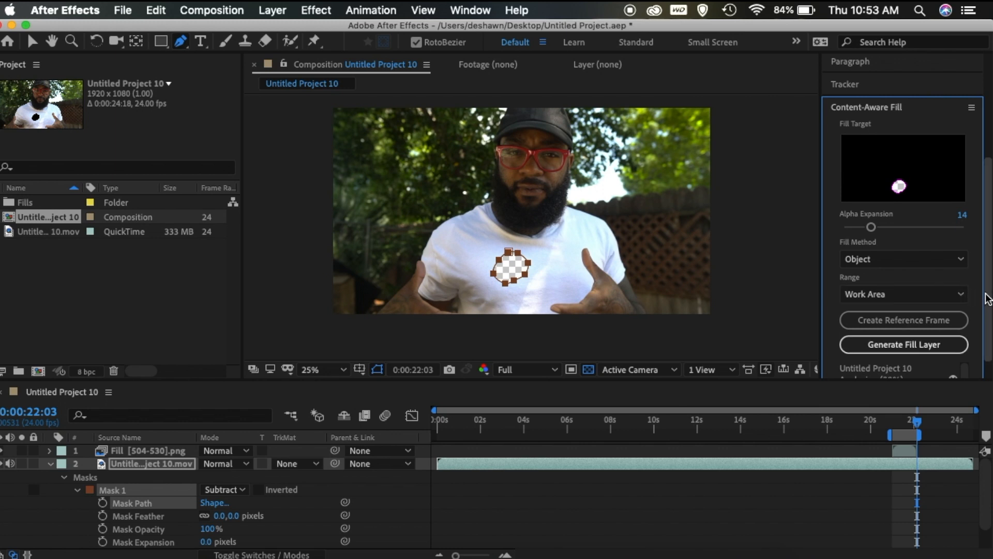
{"action": "left_click_drag", "start_coordinate": [989, 302], "coordinate": [989, 317]}
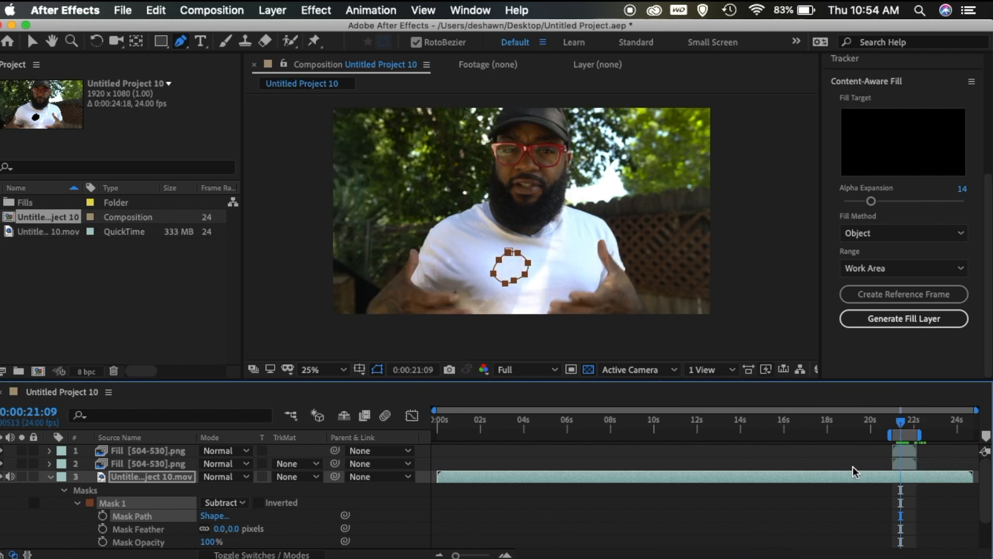
Step: Set the logo mask's feather to 17 pixels and deselect the footage layer
{"action": "left_click", "coordinate": [837, 456]}
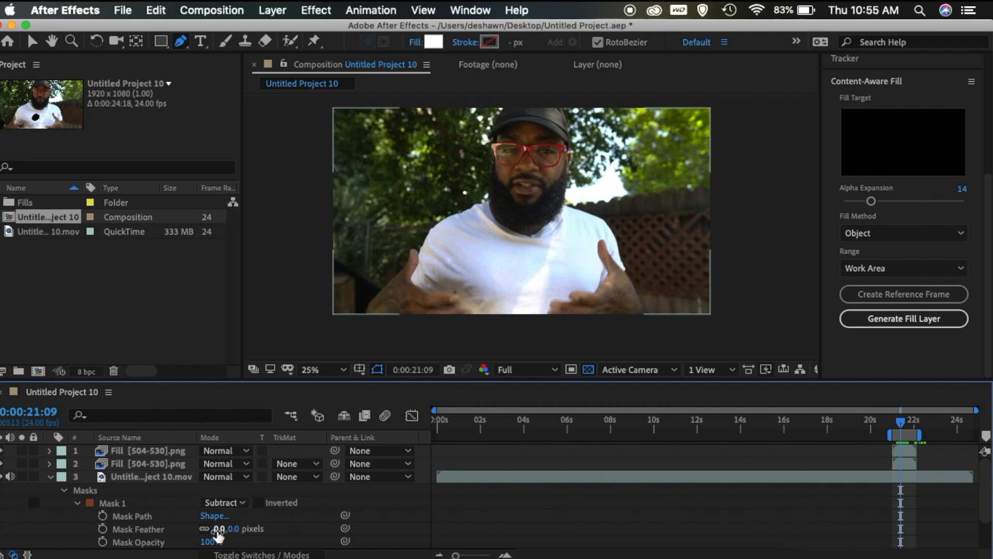
{"action": "left_click_drag", "start_coordinate": [218, 528], "coordinate": [227, 528]}
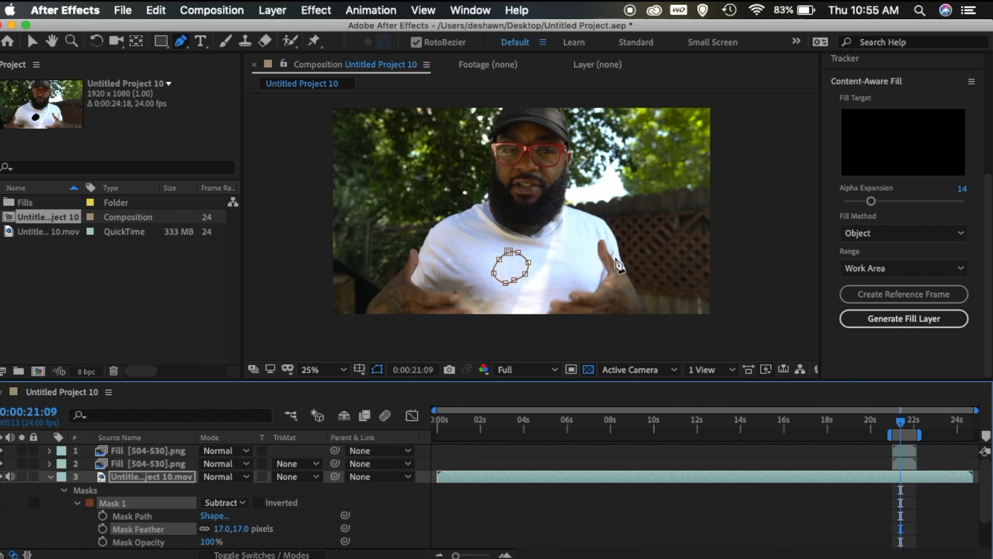
{"action": "left_click", "coordinate": [739, 237]}
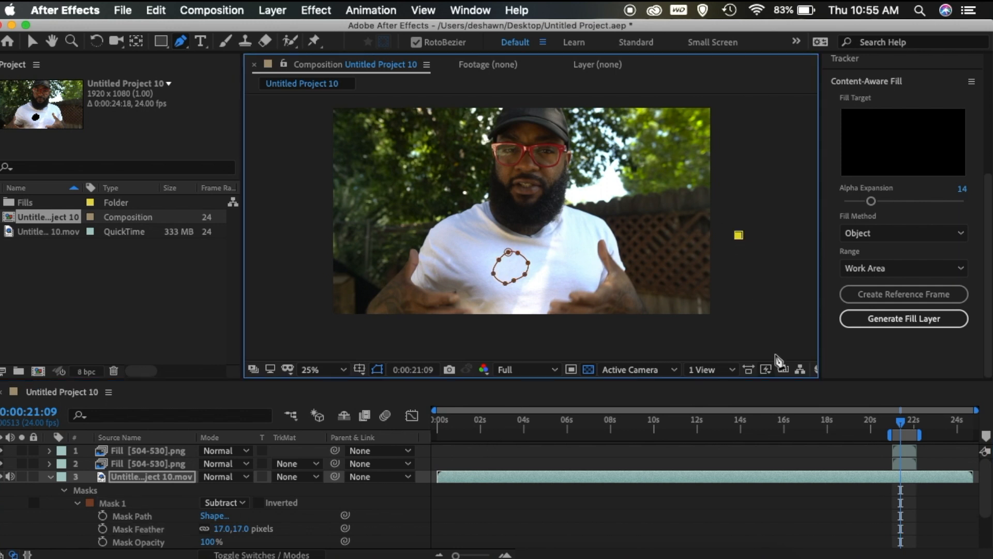
{"action": "left_click", "coordinate": [820, 451]}
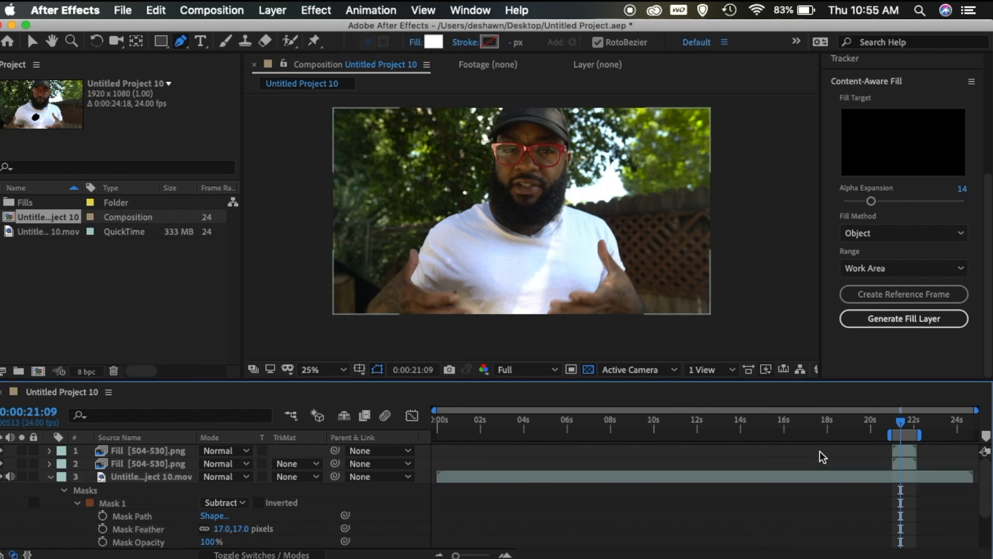